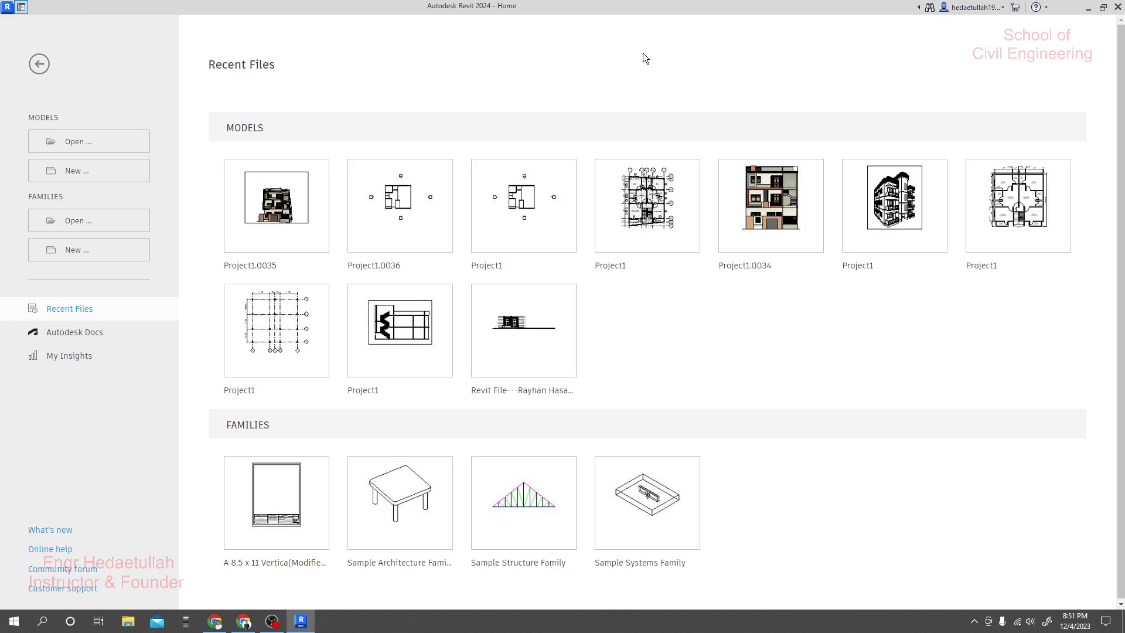
Close Revit and refresh the desktop
{"action": "left_click", "coordinate": [1117, 7]}
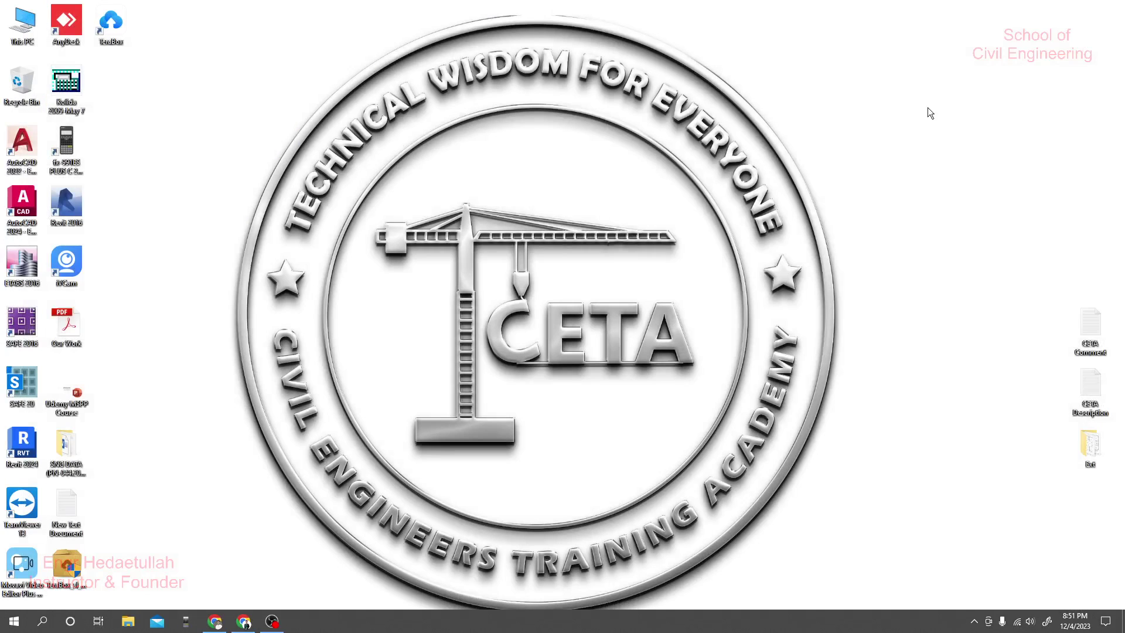
{"action": "right_click", "coordinate": [212, 73]}
{"action": "left_click", "coordinate": [239, 101]}
Open Local Disk (C:) from This PC in a maximized window and select the ProgramData folder
{"action": "double_click", "coordinate": [17, 19]}
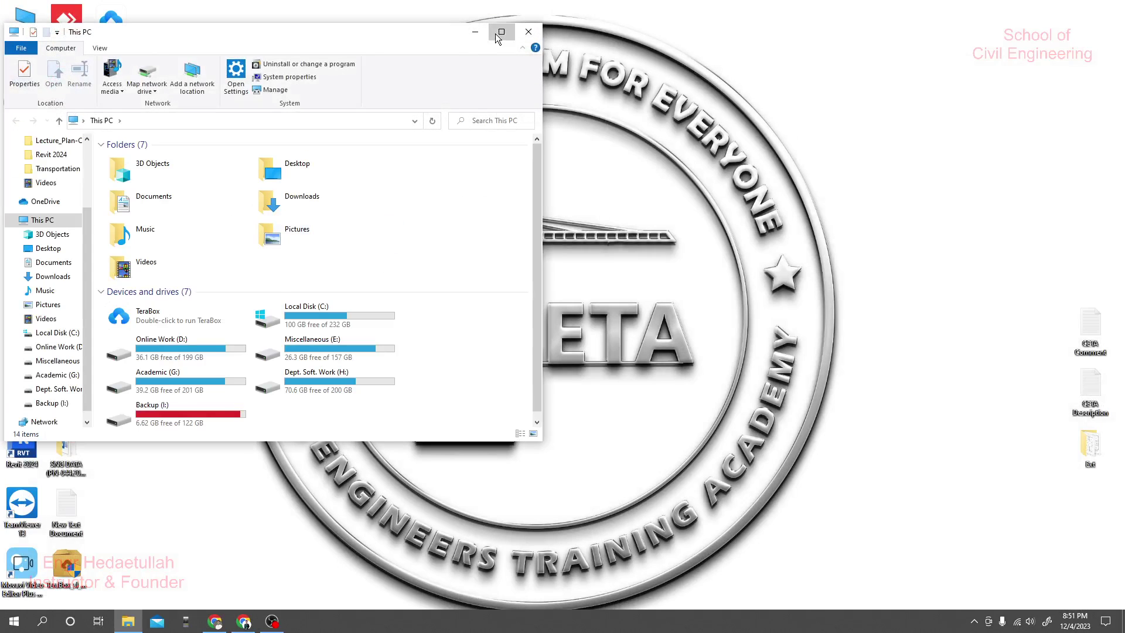
{"action": "left_click", "coordinate": [501, 14]}
{"action": "left_click", "coordinate": [254, 233]}
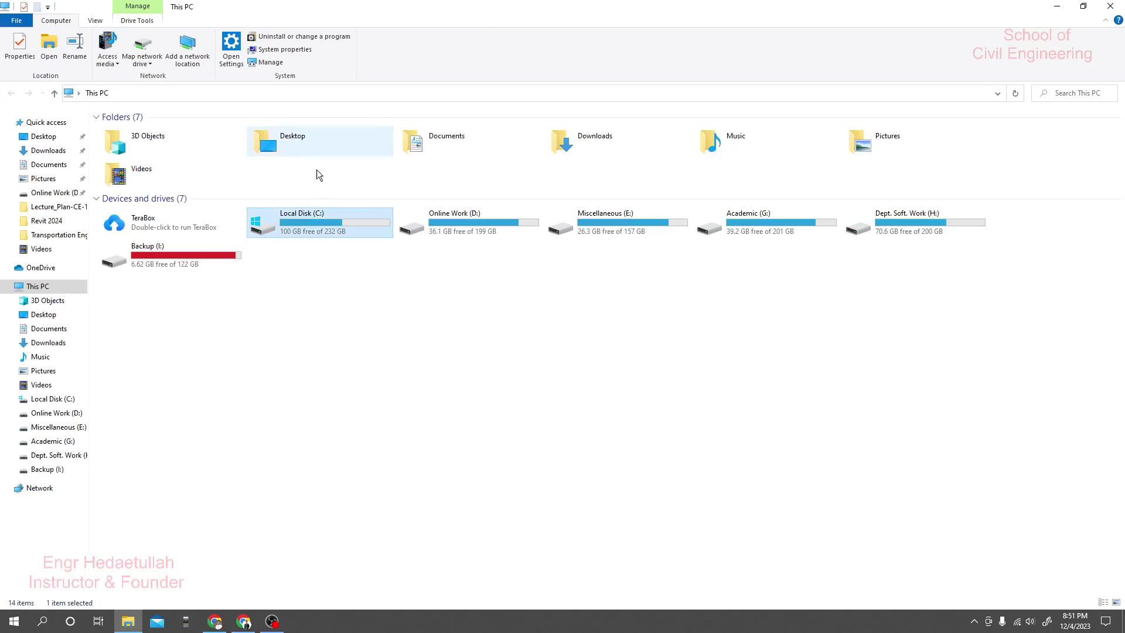
{"action": "left_click", "coordinate": [317, 191]}
{"action": "double_click", "coordinate": [316, 206]}
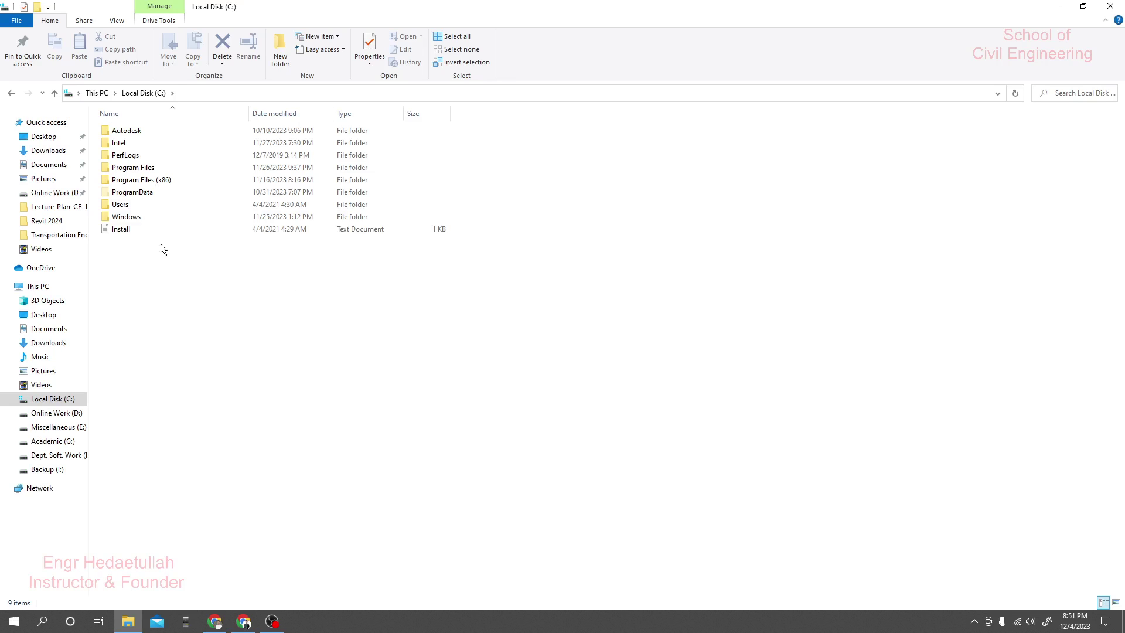
{"action": "left_click", "coordinate": [146, 198]}
{"action": "left_click", "coordinate": [193, 307]}
{"action": "left_click", "coordinate": [147, 198]}
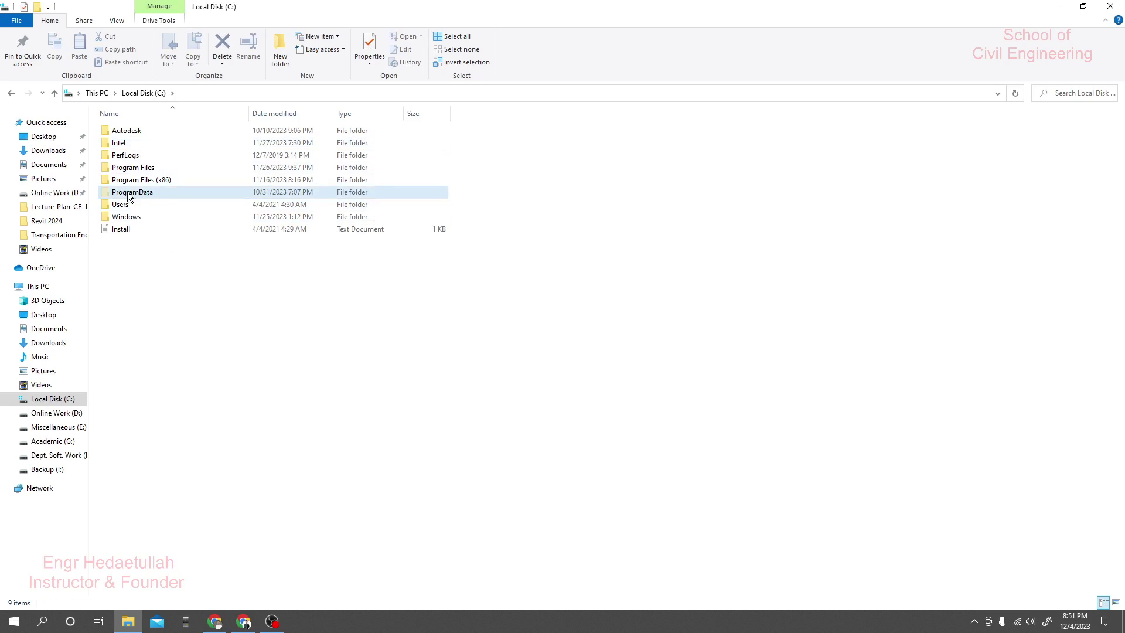
{"action": "left_click", "coordinate": [146, 198], "text": "ctrl"}
{"action": "left_click", "coordinate": [119, 22]}
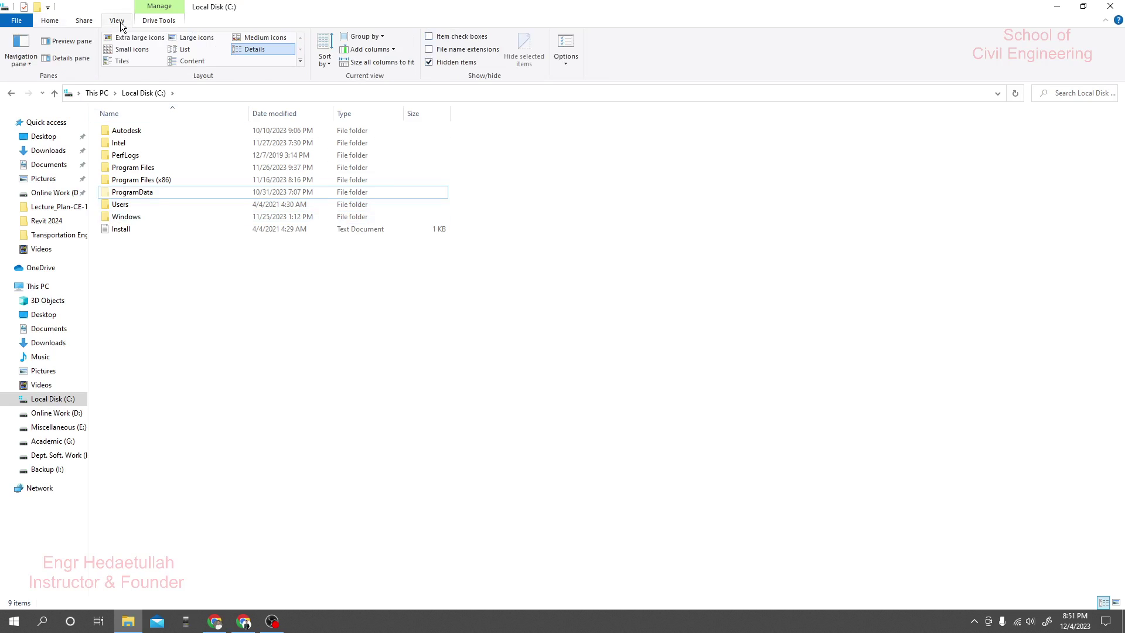
{"action": "left_click", "coordinate": [432, 63]}
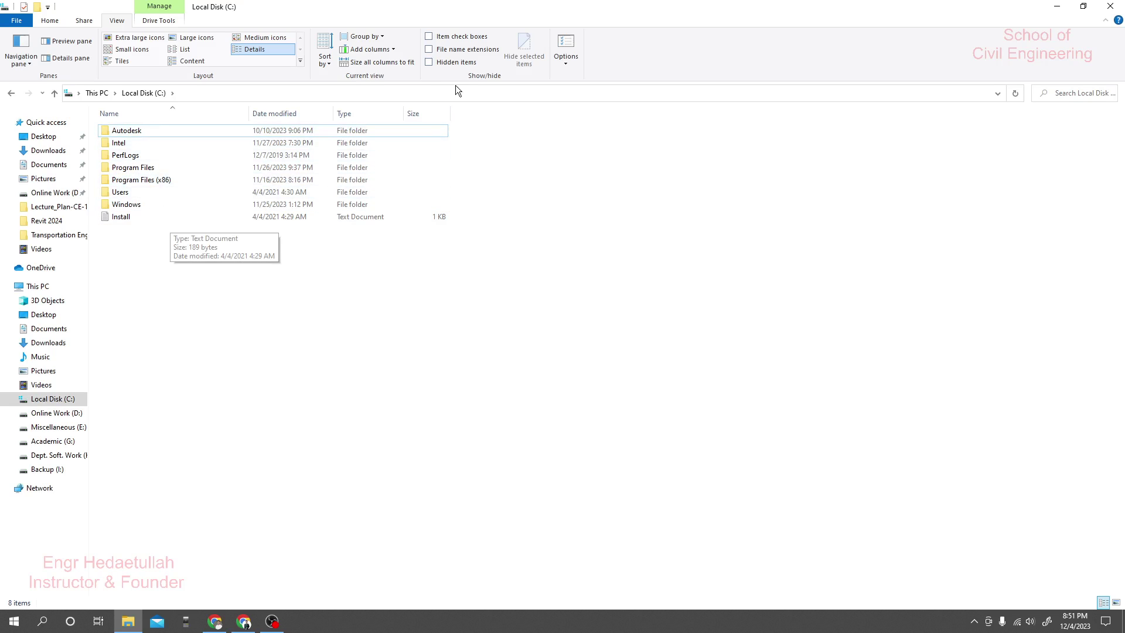
{"action": "left_click", "coordinate": [435, 62]}
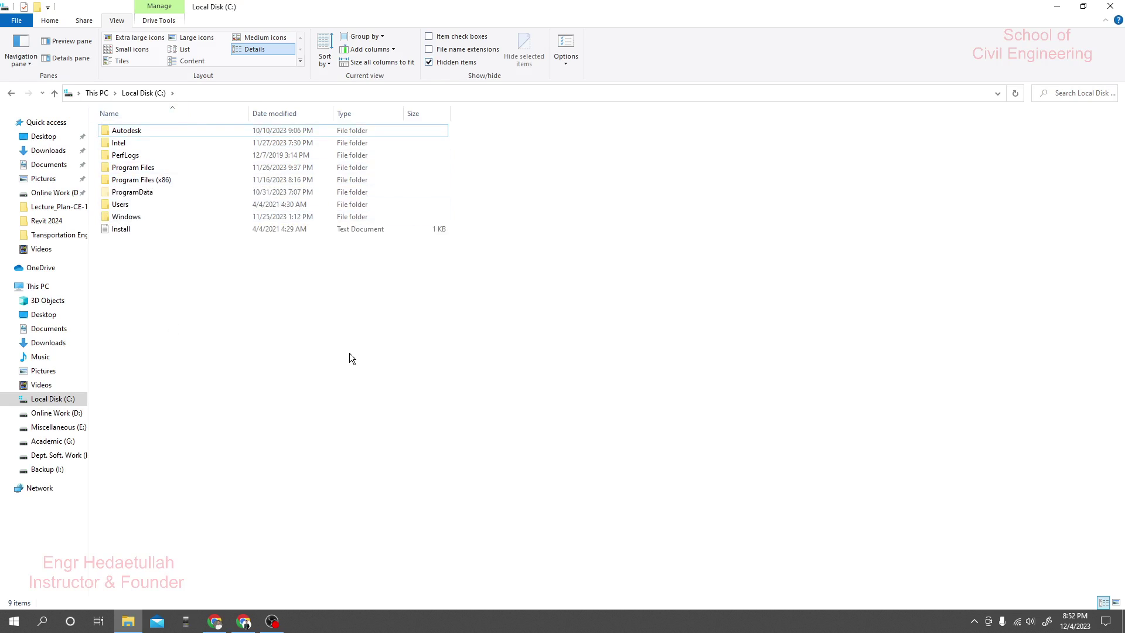
Browse through Users > User > AppData > Roaming into the Autodesk settings folder
{"action": "double_click", "coordinate": [143, 206]}
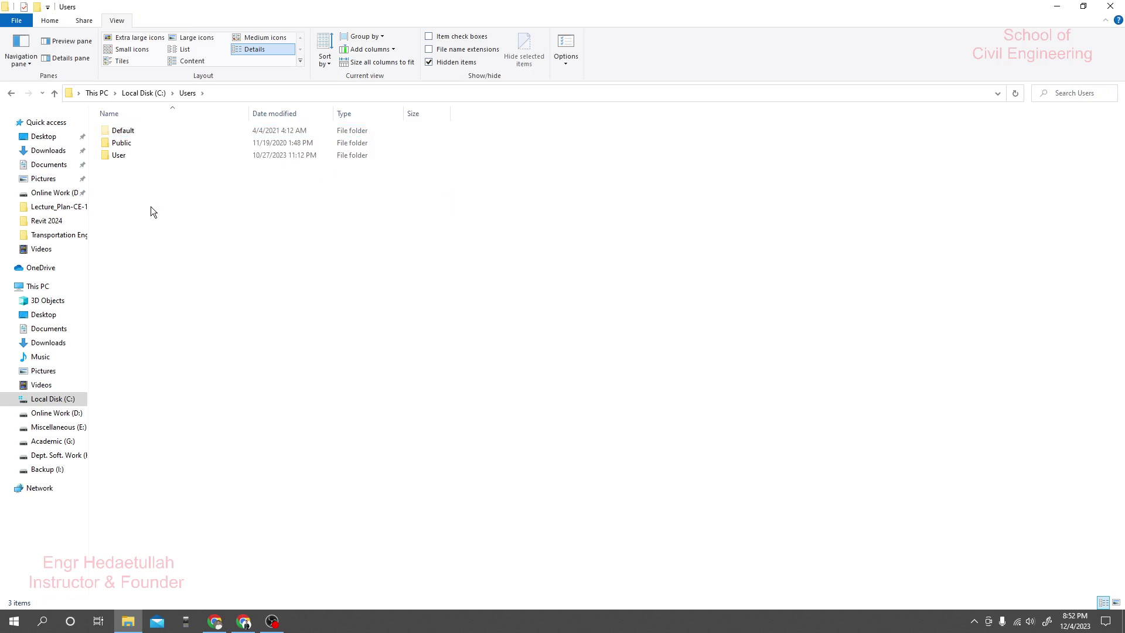
{"action": "double_click", "coordinate": [123, 155]}
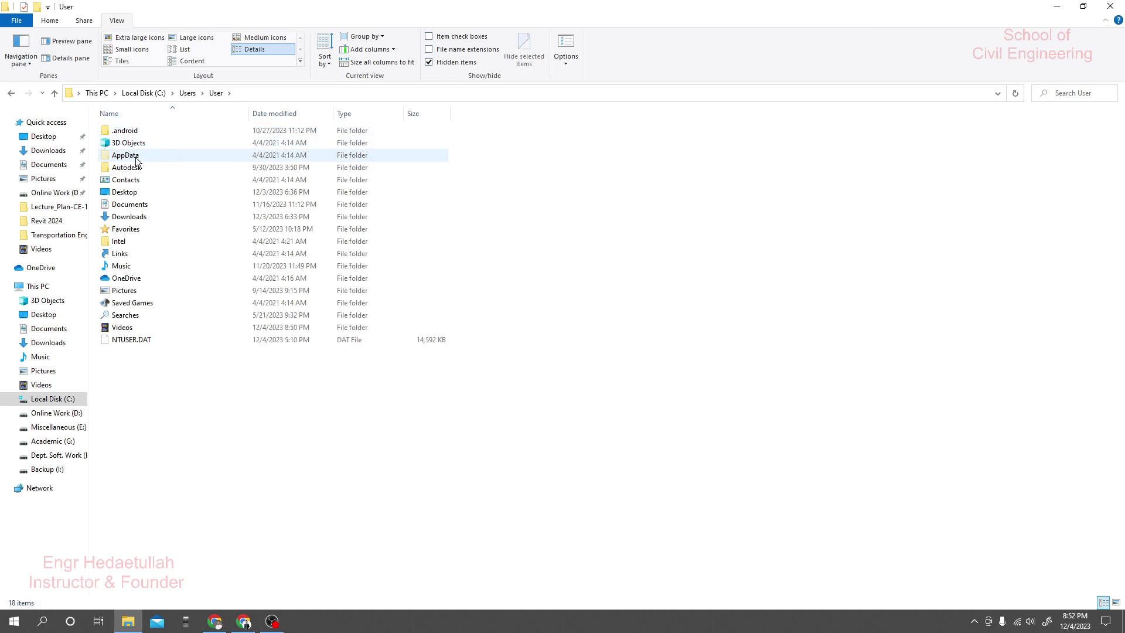
{"action": "double_click", "coordinate": [136, 157]}
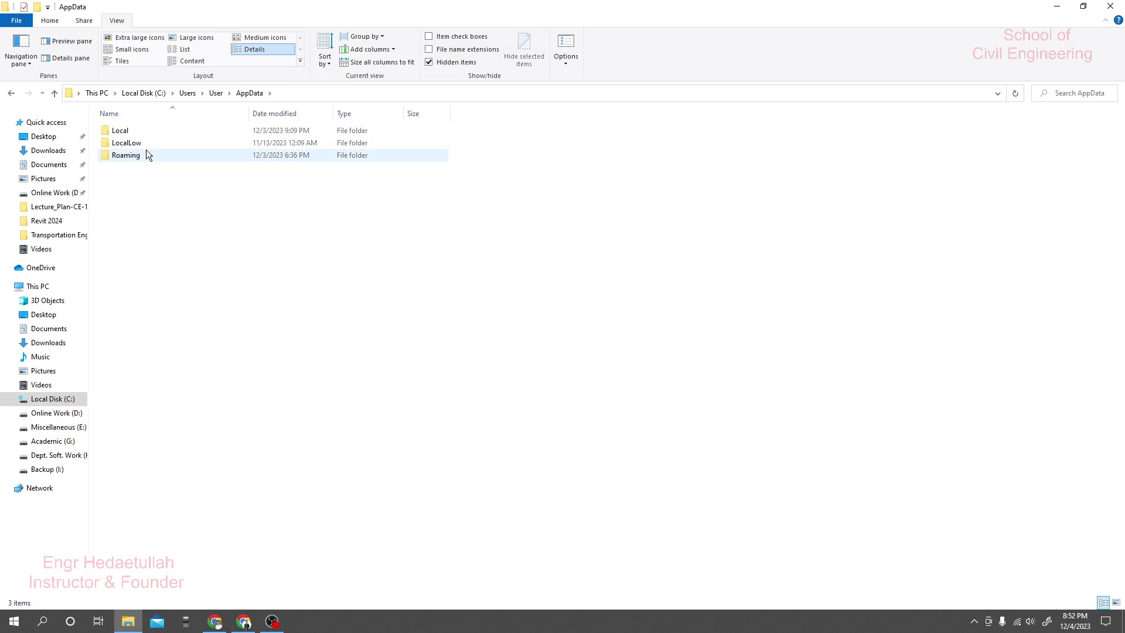
{"action": "double_click", "coordinate": [142, 157]}
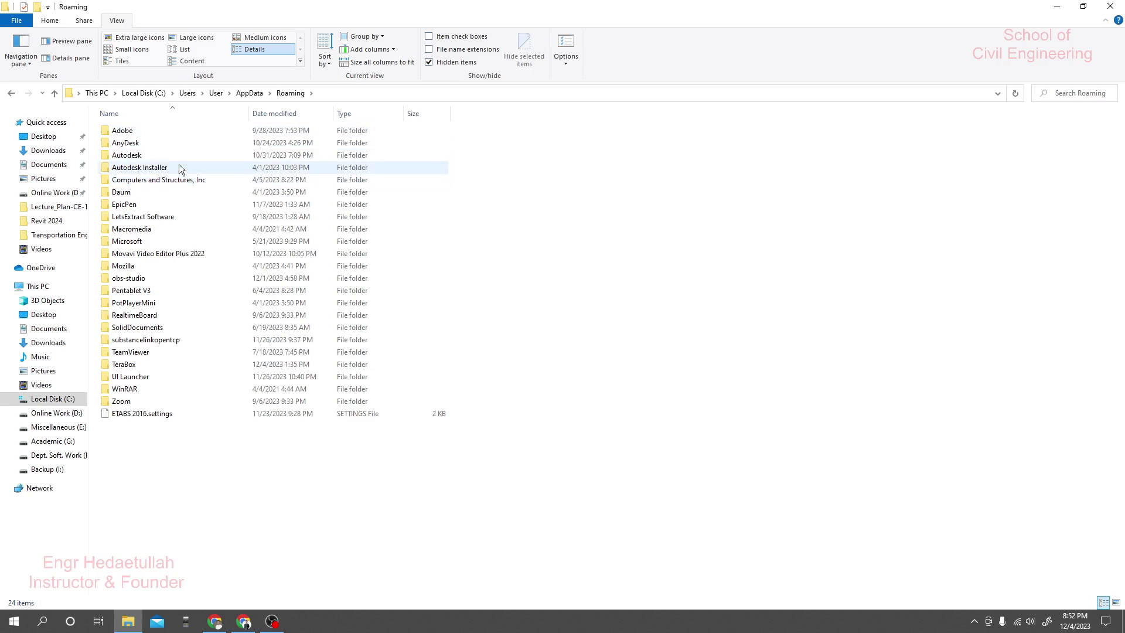
{"action": "left_click", "coordinate": [141, 157]}
{"action": "double_click", "coordinate": [142, 157]}
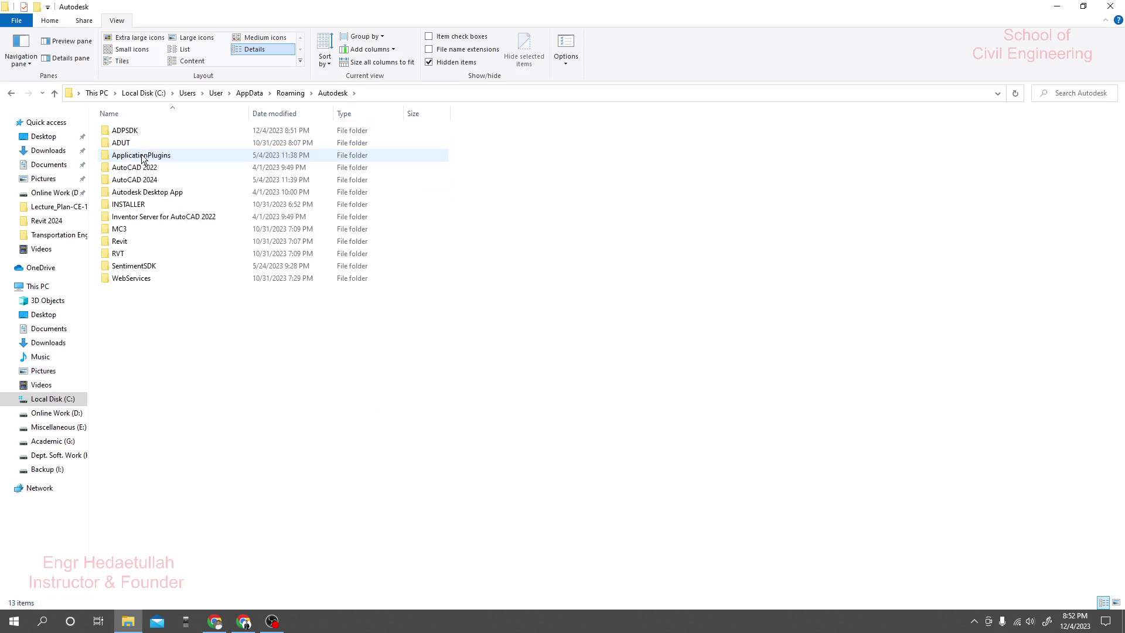
{"action": "left_click", "coordinate": [151, 182]}
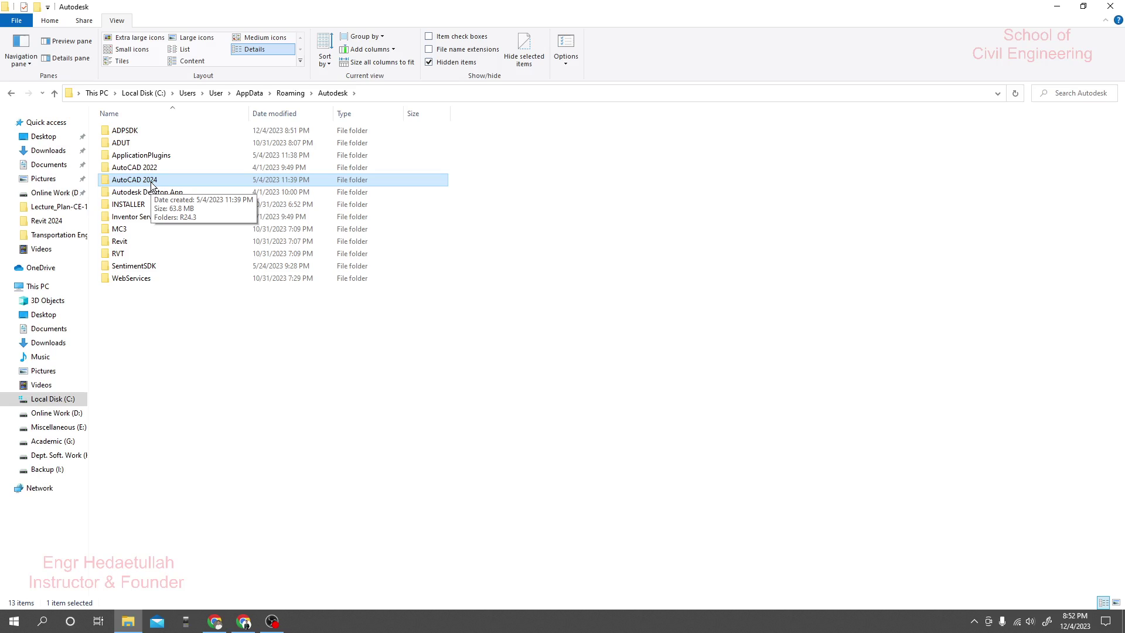
{"action": "left_click", "coordinate": [157, 342]}
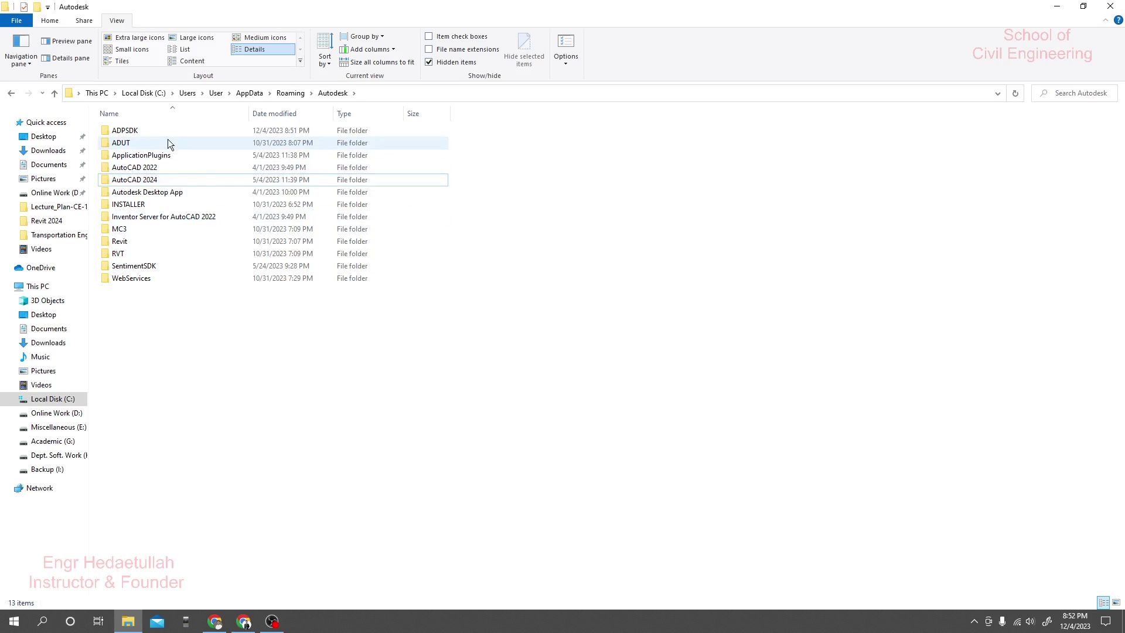
Open the Revit folder, check inside Autodesk Revit 2024, and return to select that folder
{"action": "double_click", "coordinate": [135, 243]}
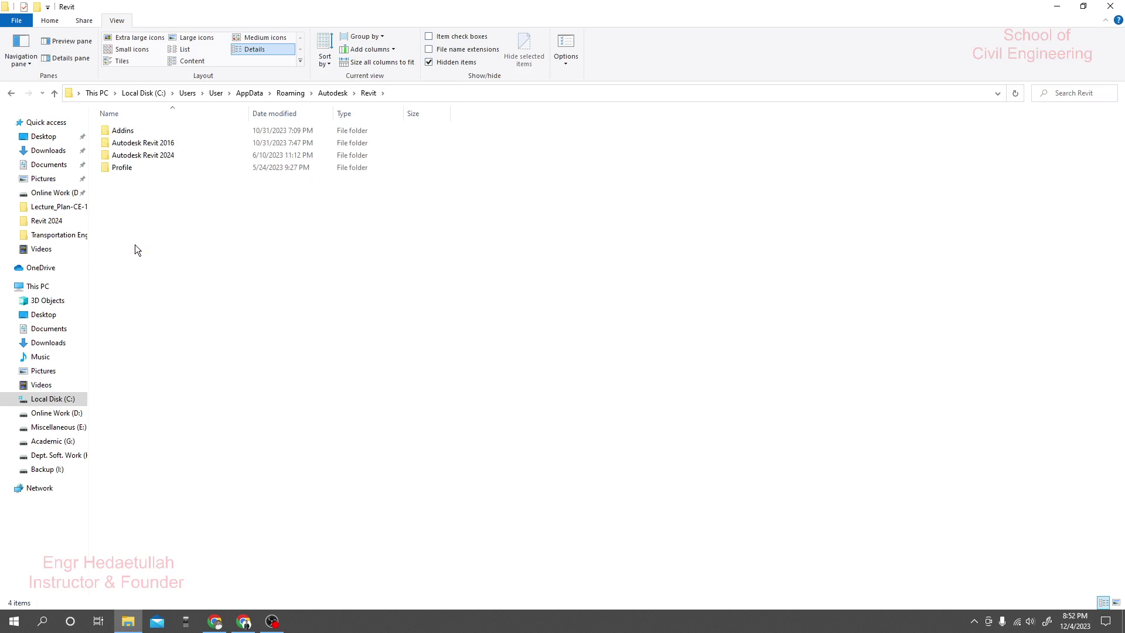
{"action": "left_click", "coordinate": [165, 159]}
{"action": "double_click", "coordinate": [165, 158]}
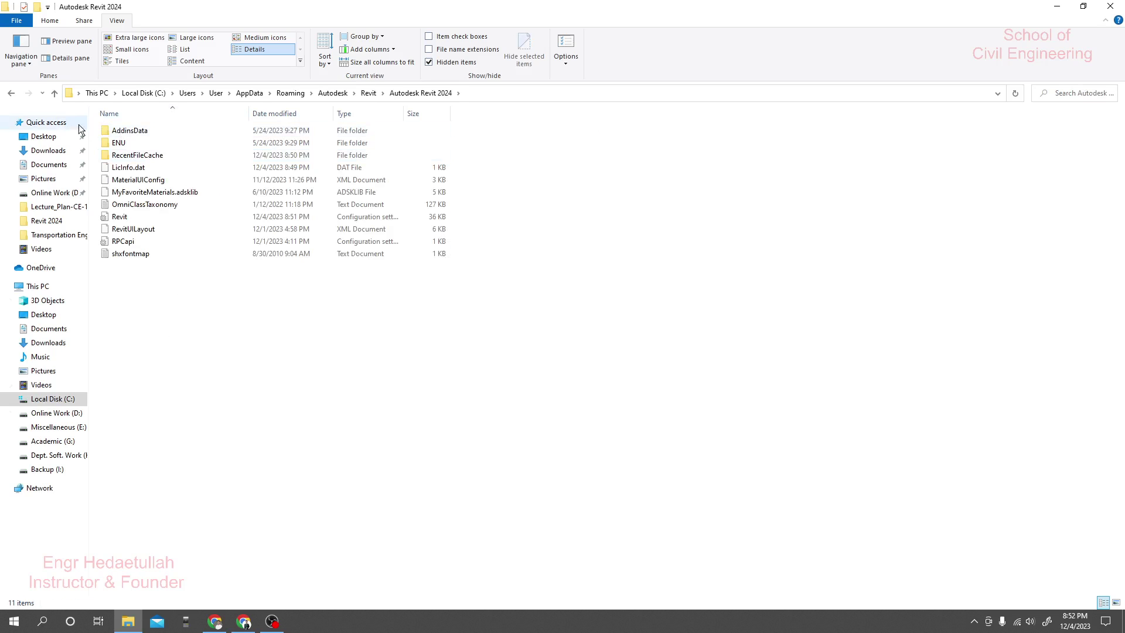
{"action": "left_click", "coordinate": [12, 94]}
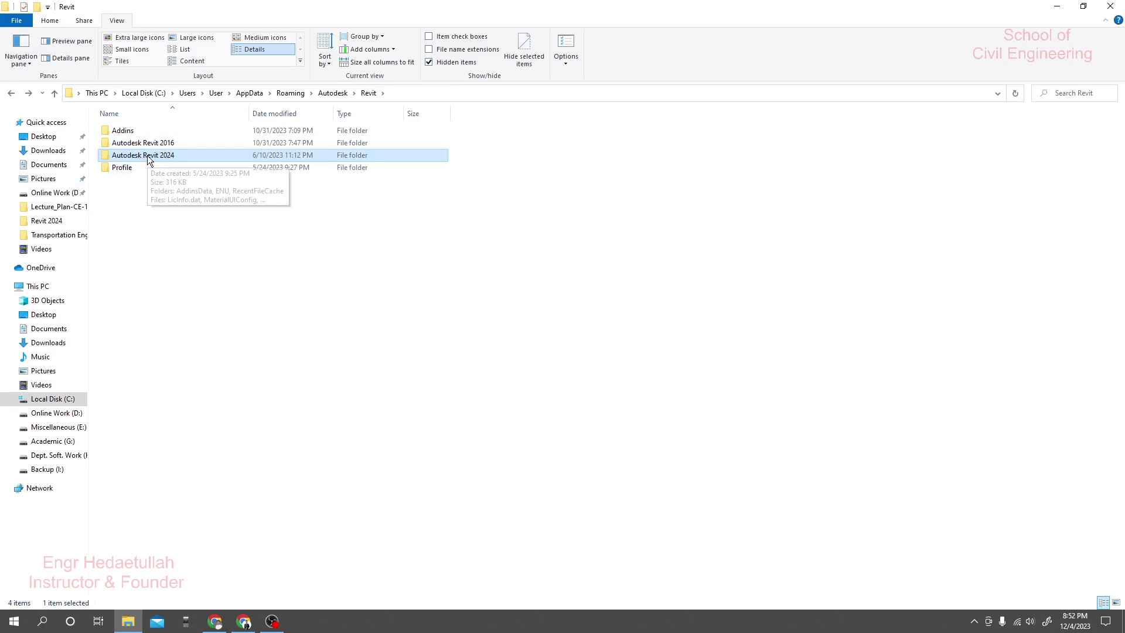
{"action": "left_click", "coordinate": [168, 147]}
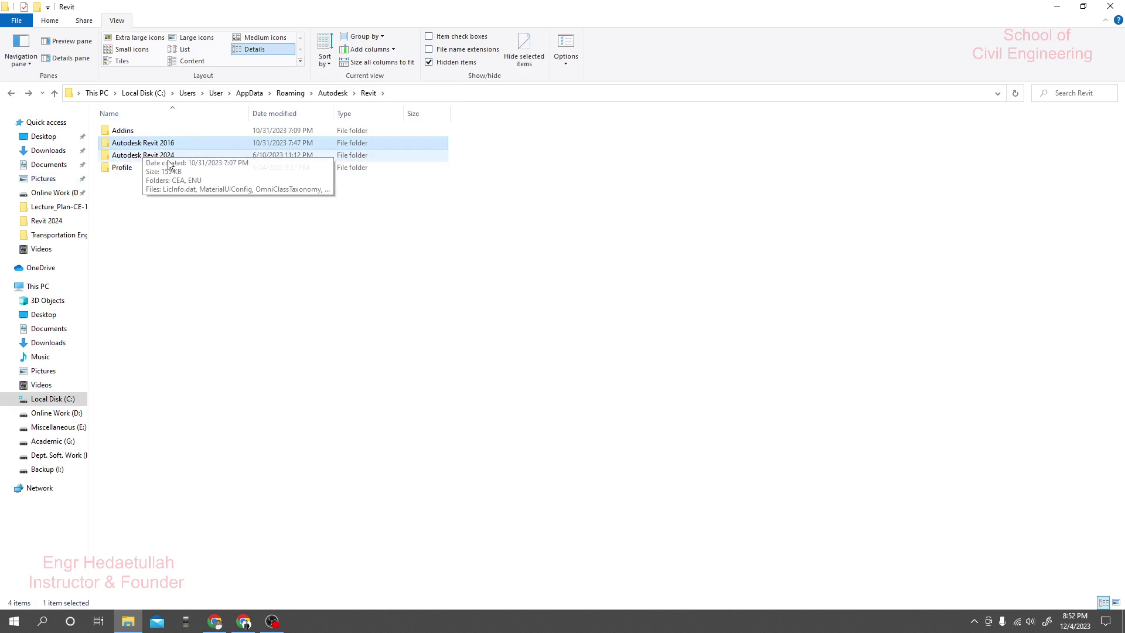
{"action": "left_click", "coordinate": [166, 155]}
Delete the Autodesk Revit 2024 settings folder and close File Explorer
{"action": "right_click", "coordinate": [135, 156]}
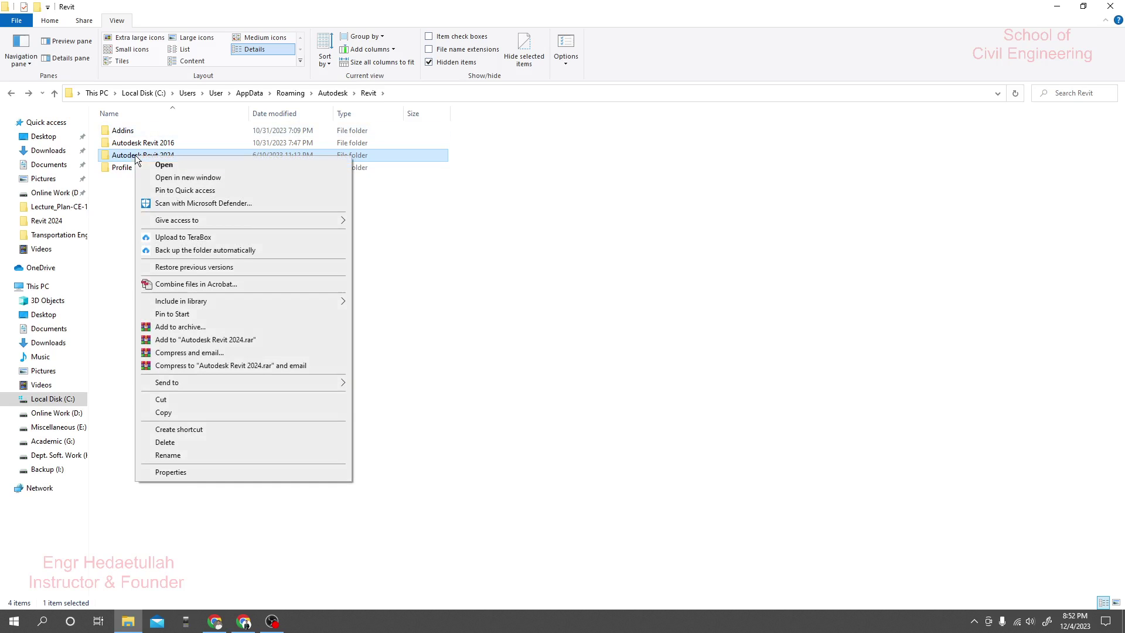
{"action": "left_click", "coordinate": [177, 442]}
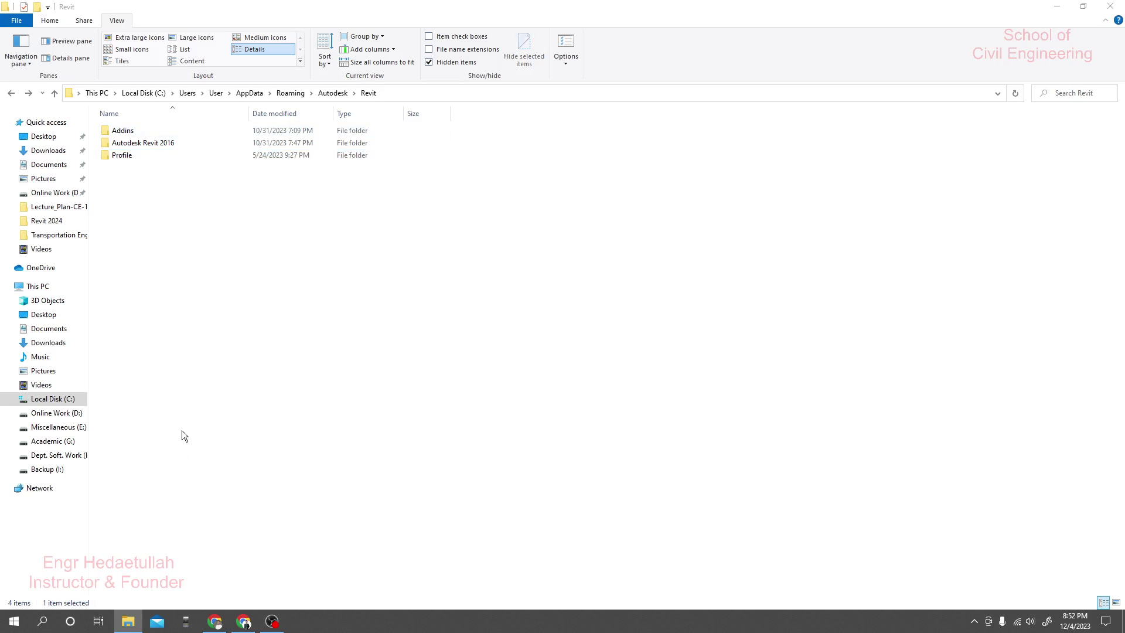
{"action": "left_click", "coordinate": [1110, 6]}
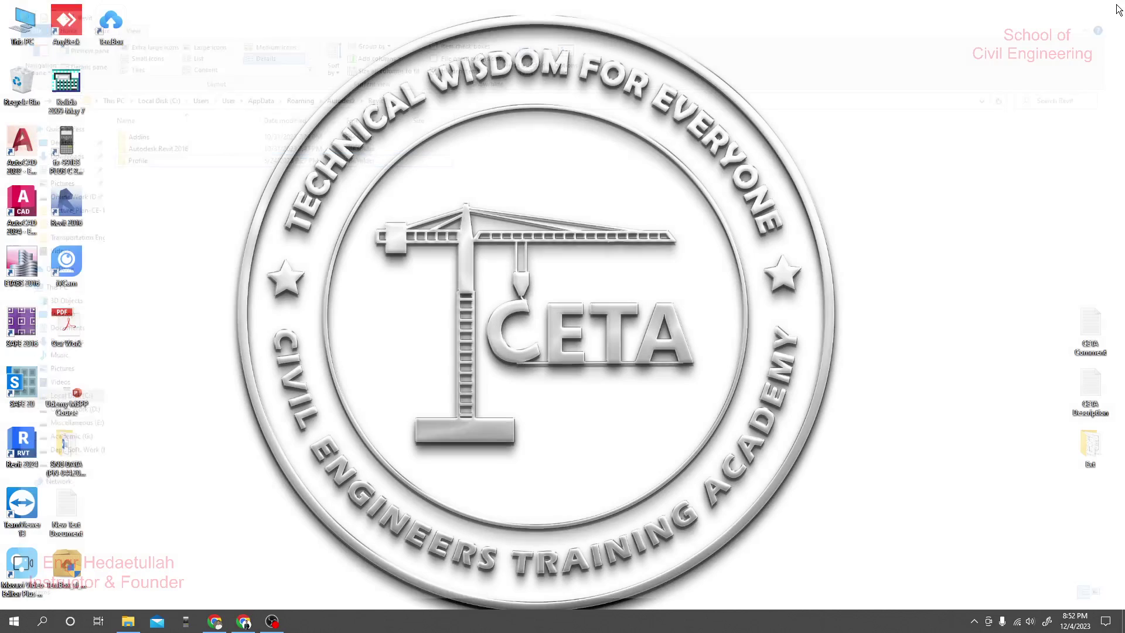
Refresh the desktop and empty the Recycle Bin to permanently remove the folder
{"action": "right_click", "coordinate": [120, 82]}
{"action": "left_click", "coordinate": [146, 103]}
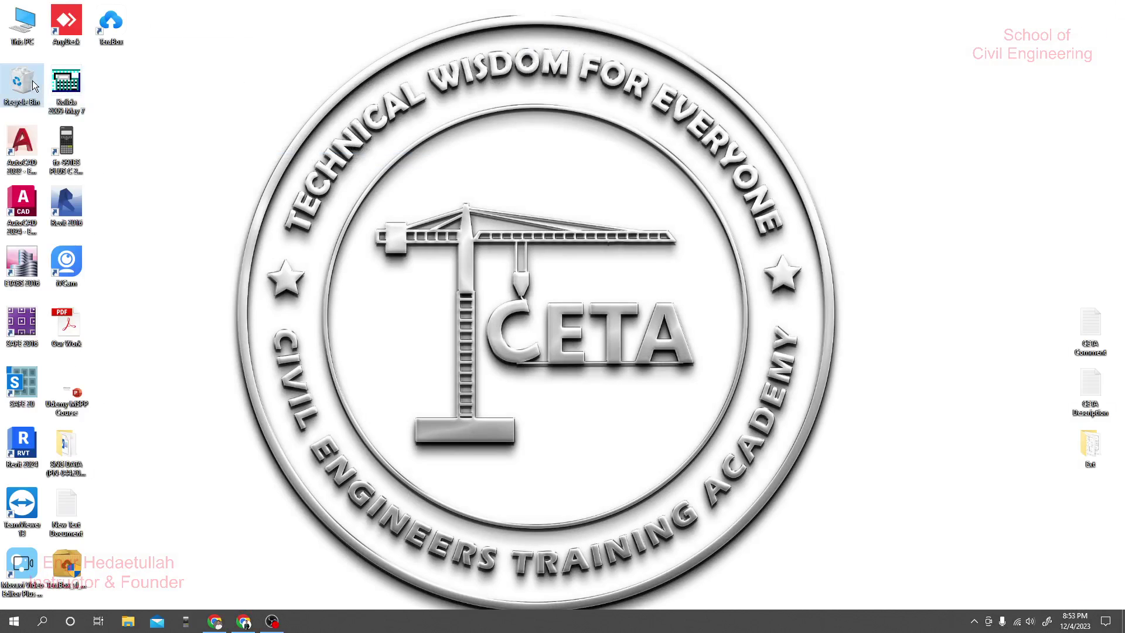
{"action": "right_click", "coordinate": [33, 81]}
{"action": "left_click", "coordinate": [66, 102]}
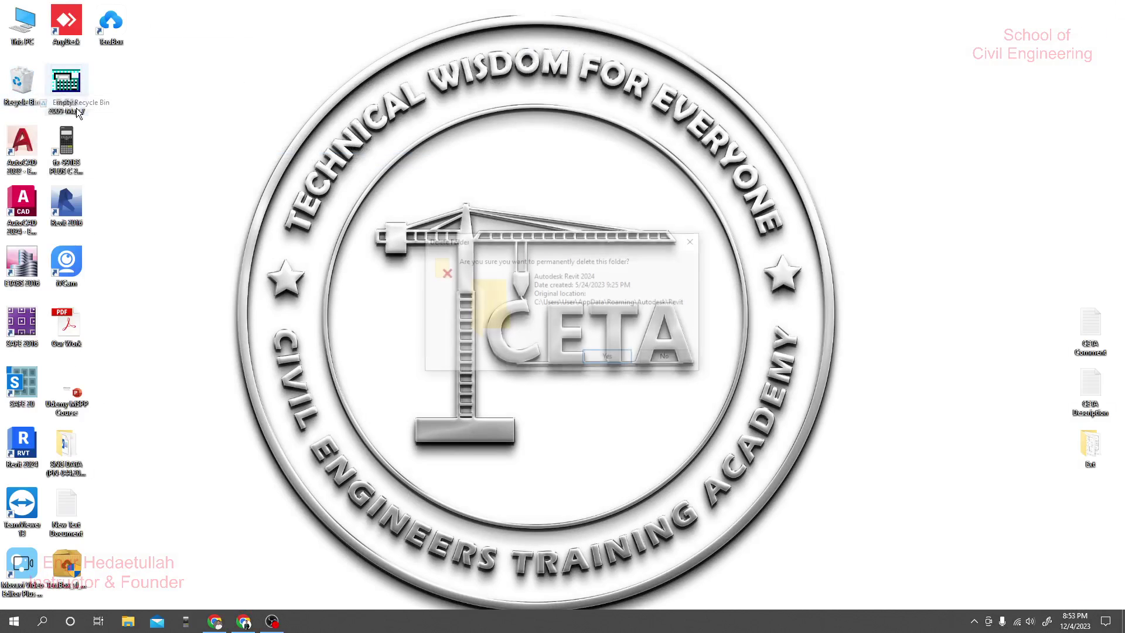
{"action": "left_click", "coordinate": [603, 356]}
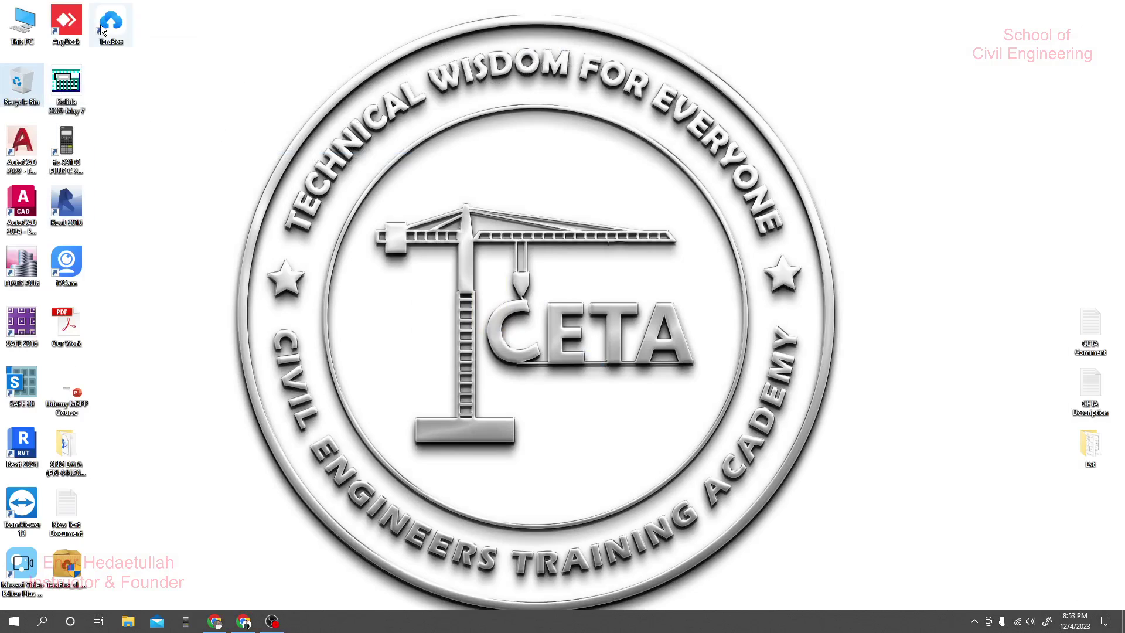
Relaunch Revit 2024 from its desktop shortcut and maximize the window on the Home page
{"action": "double_click", "coordinate": [22, 445]}
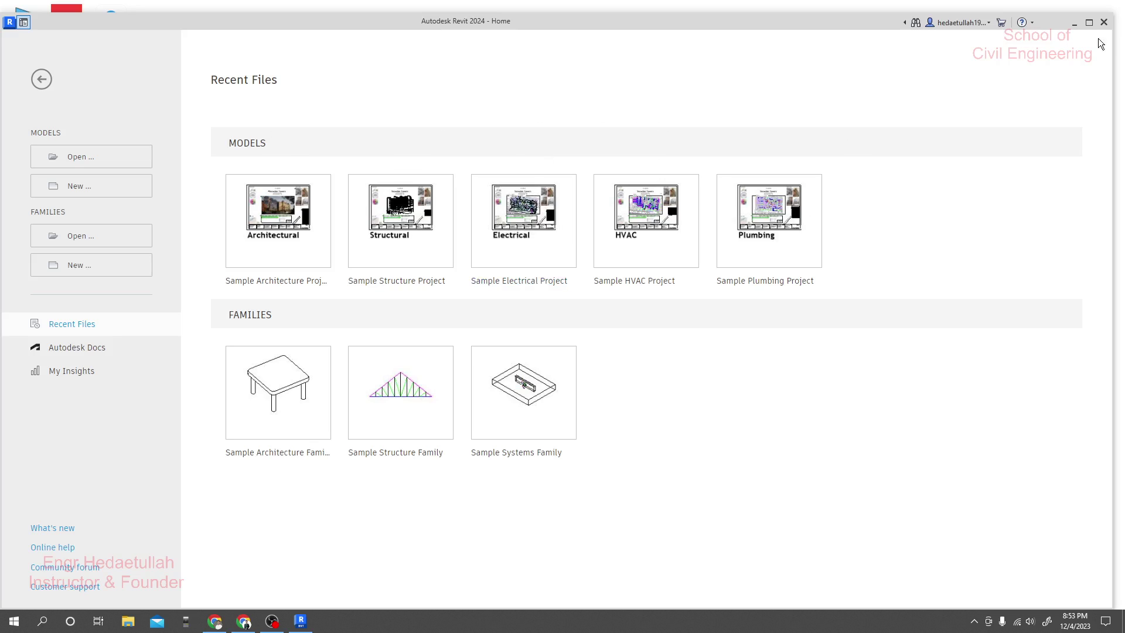
{"action": "left_click", "coordinate": [1088, 22]}
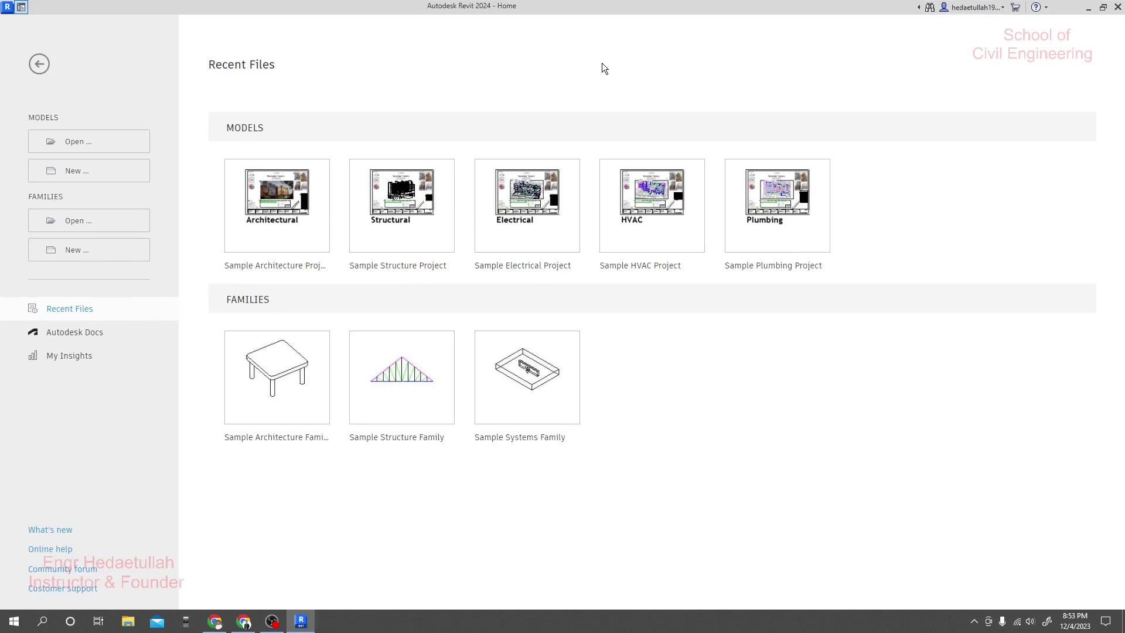